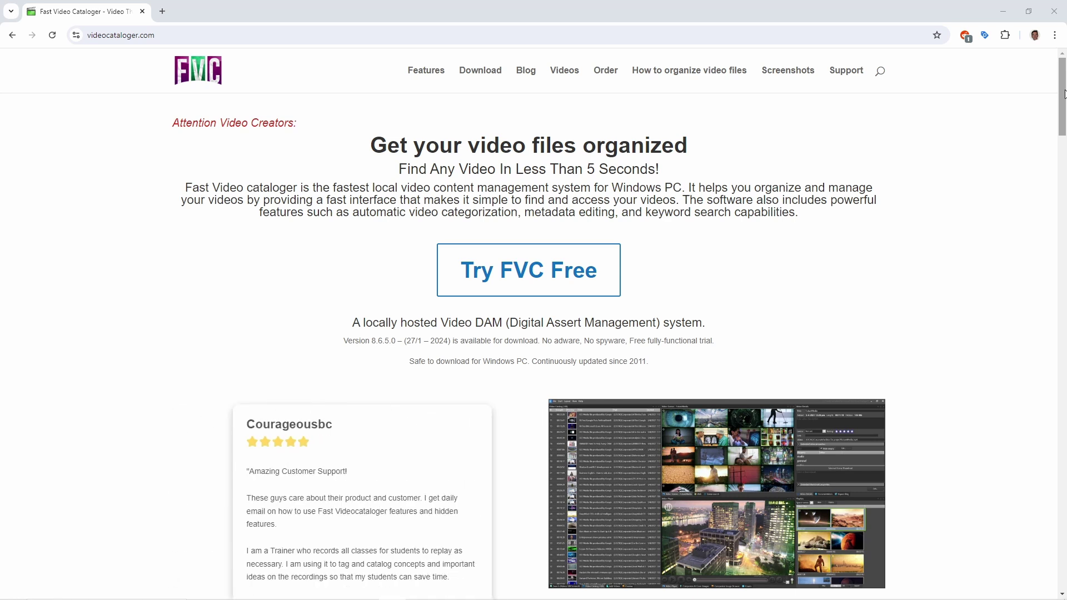
- Scroll the homepage past the testimonials down to the Customize For Efficiency section
drag(1064, 94, 1065, 141)
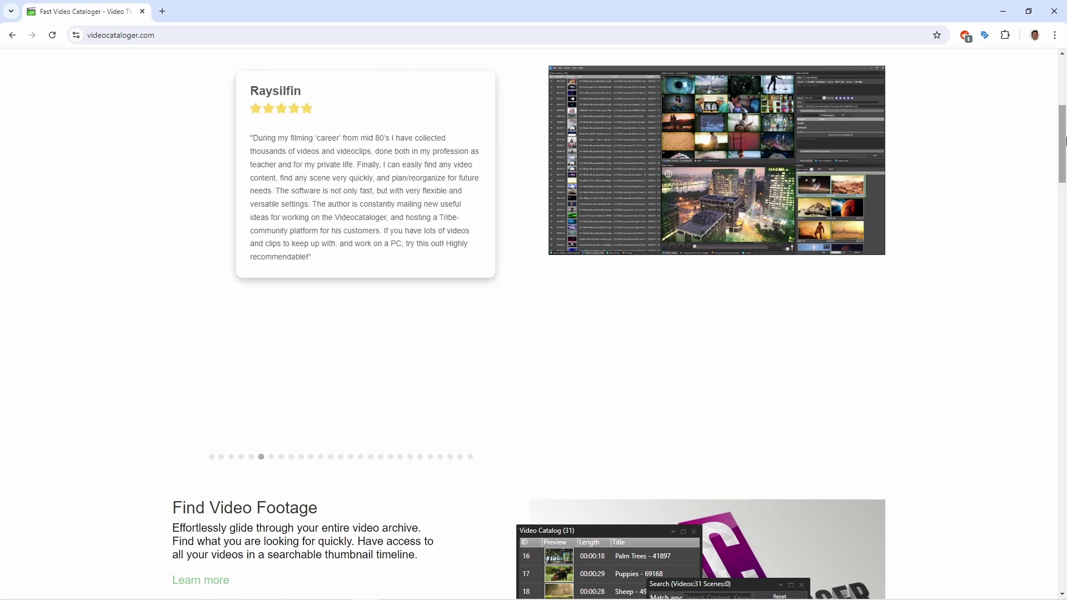
drag(1066, 141, 1066, 200)
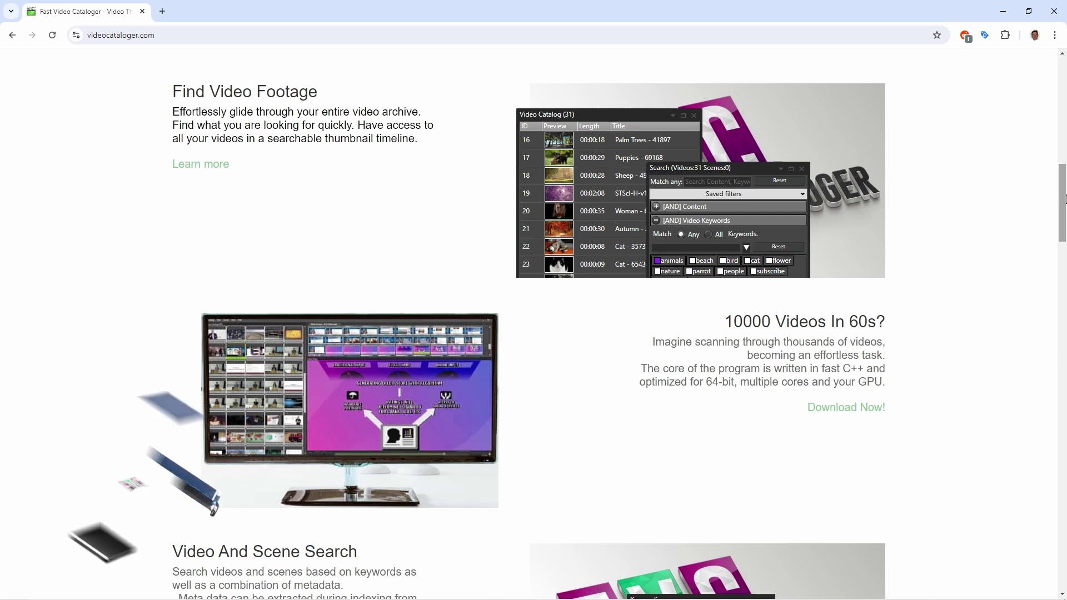
drag(1066, 200, 1065, 264)
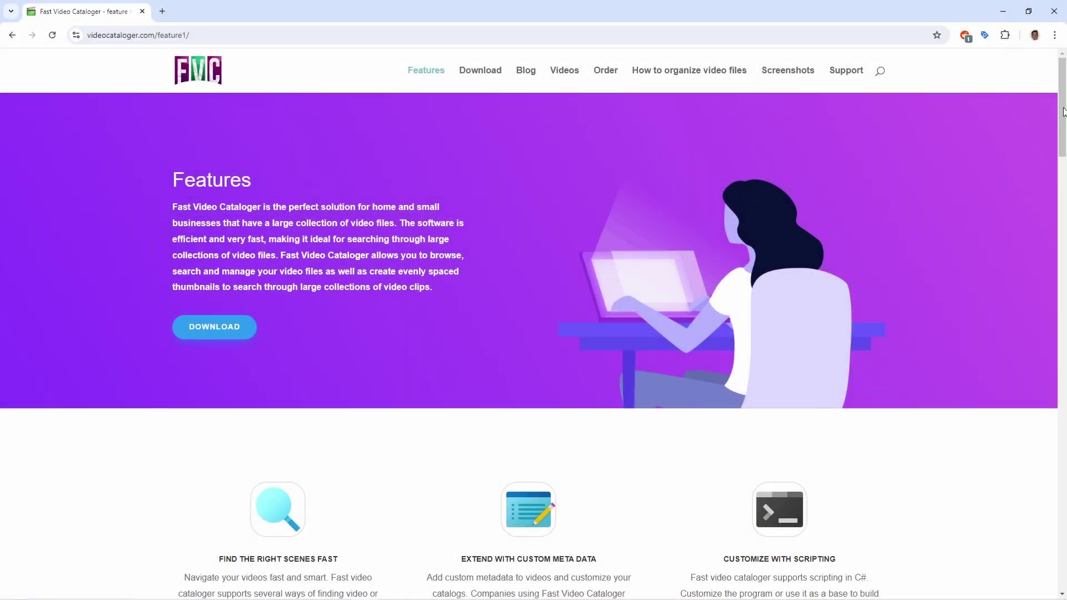
- Scroll the Features page through its feature descriptions down to The basics section
drag(1064, 112, 1064, 180)
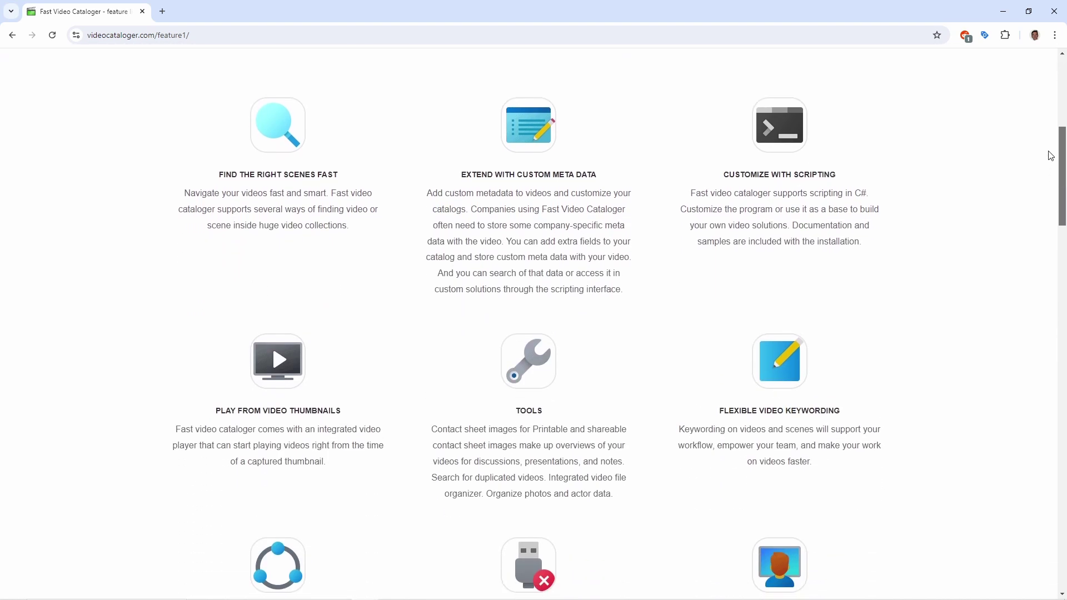
drag(1064, 144, 1065, 187)
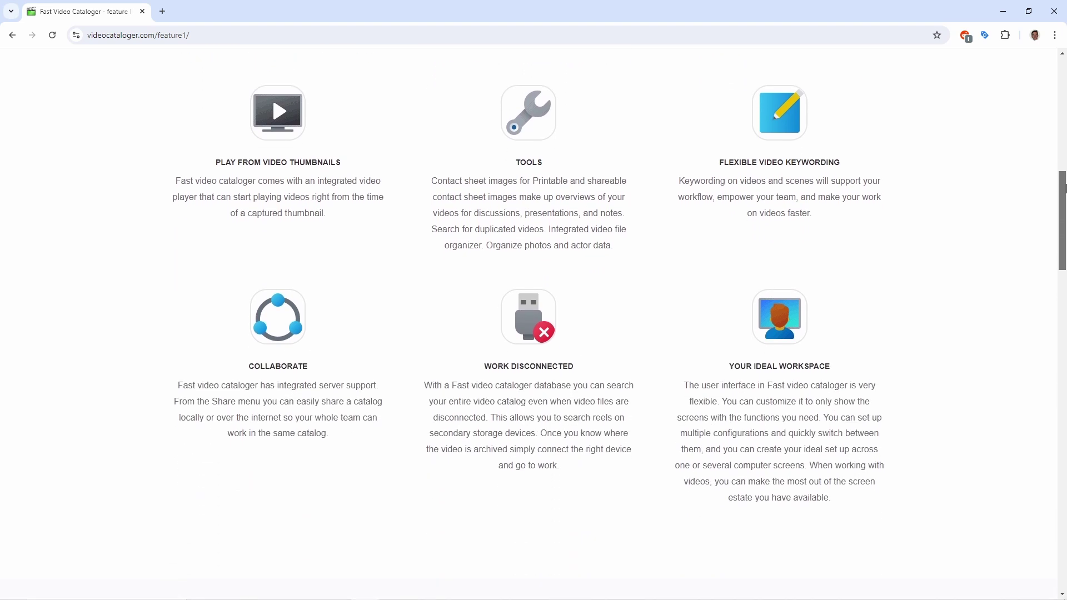
drag(1065, 185, 1065, 226)
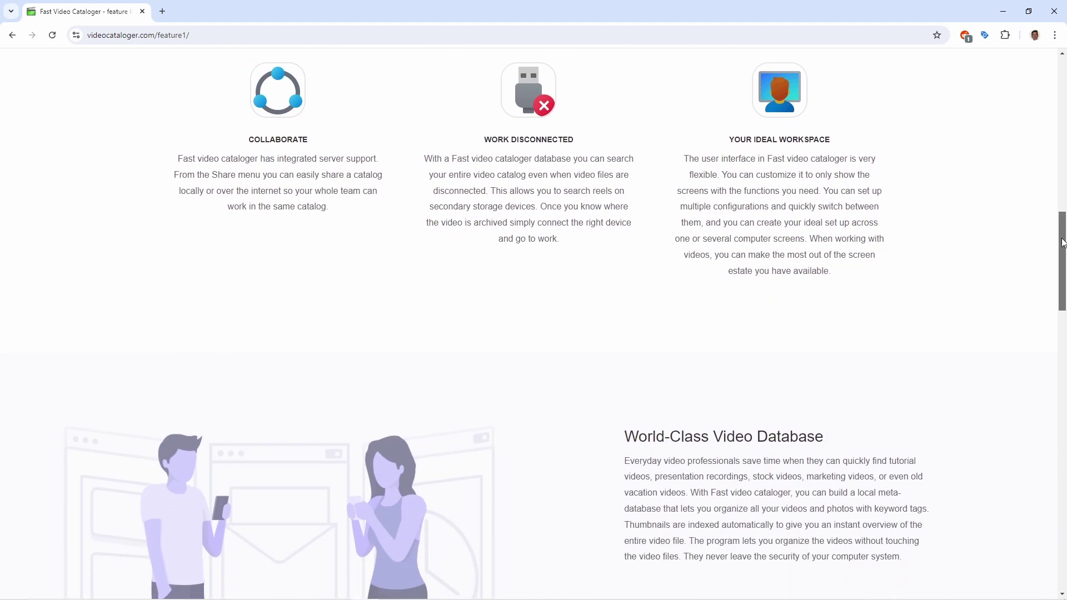
drag(1063, 232, 1063, 293)
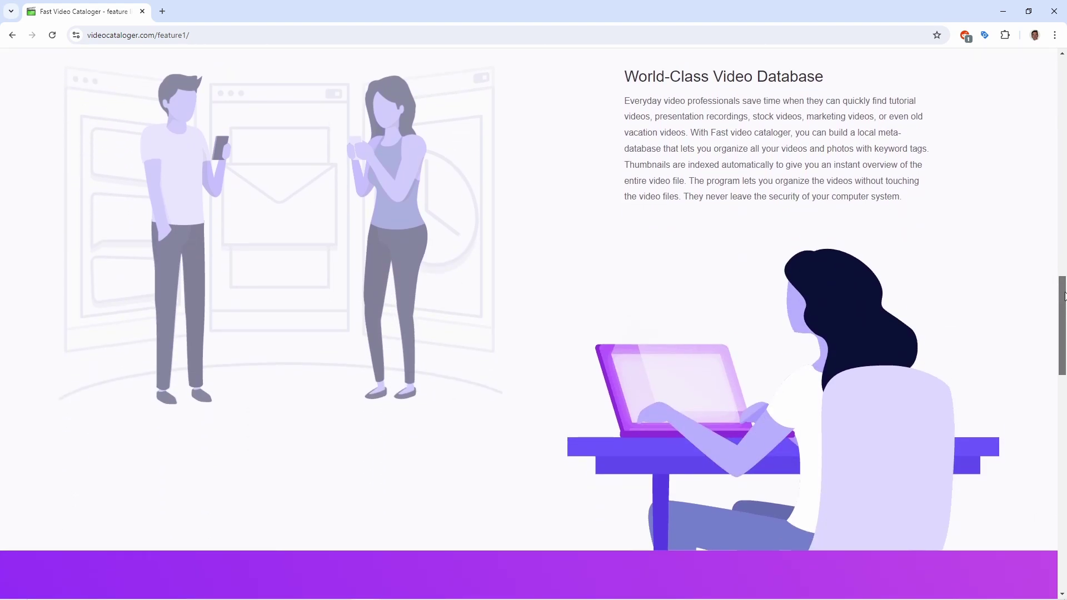
drag(1064, 296, 1064, 392)
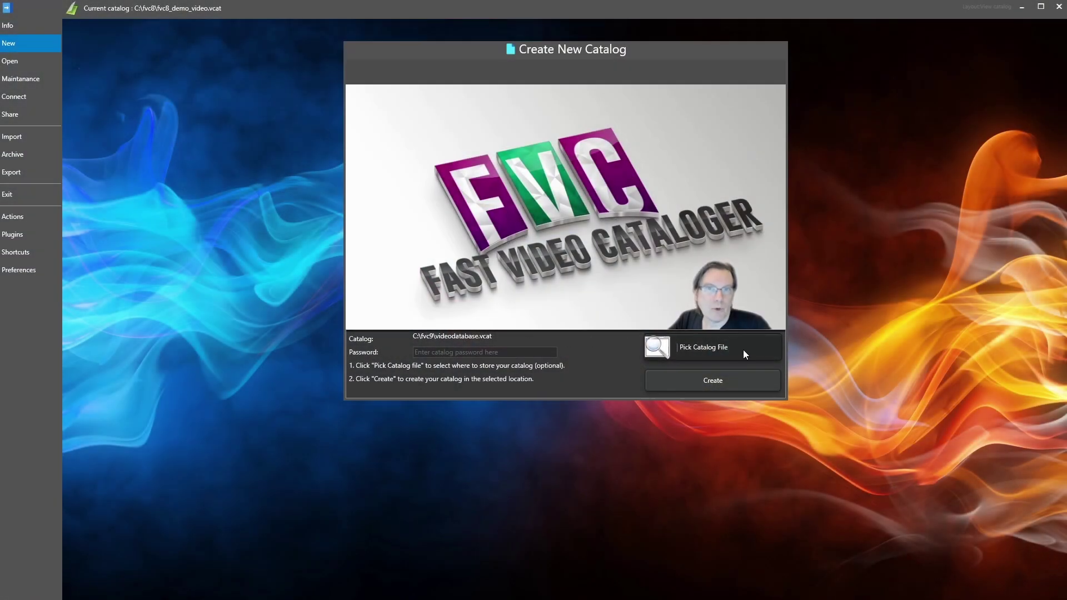
- Create the new catalog as videodatabase.vcat in the C:\fvc9 folder
click(742, 345)
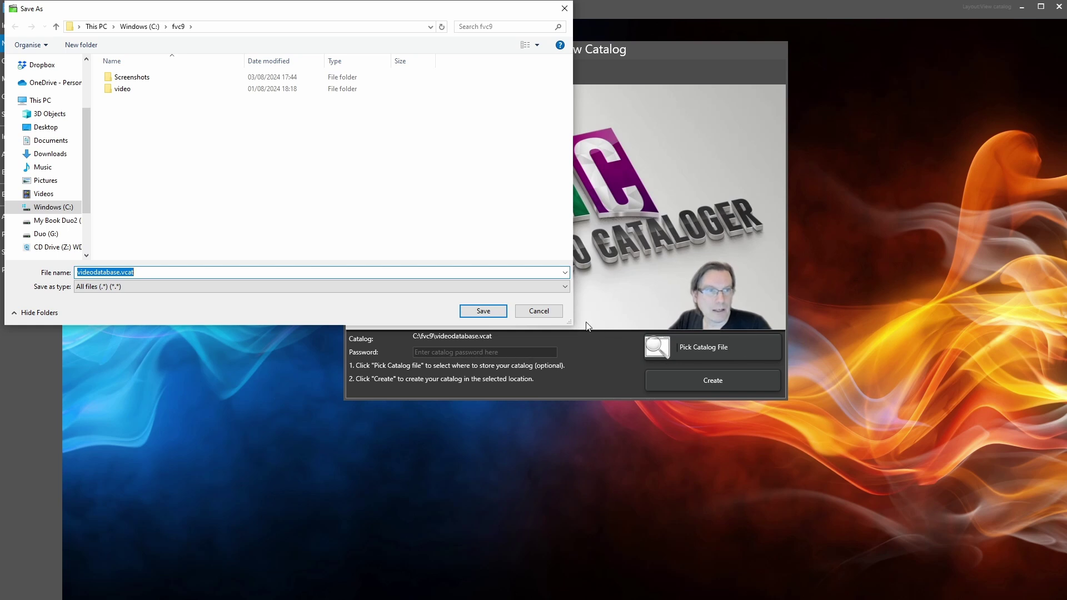
click(483, 310)
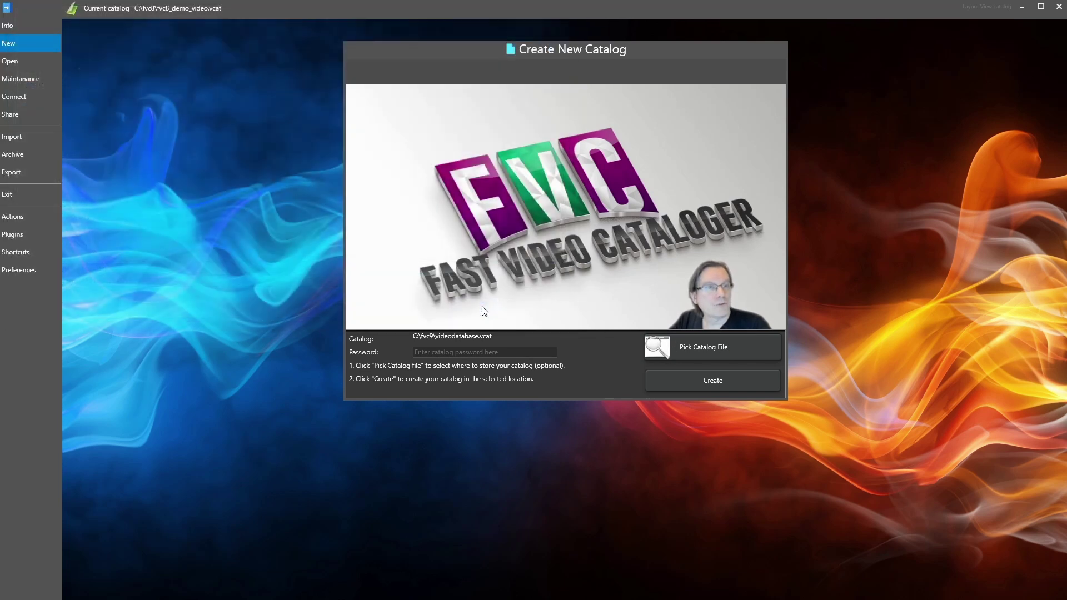
click(735, 377)
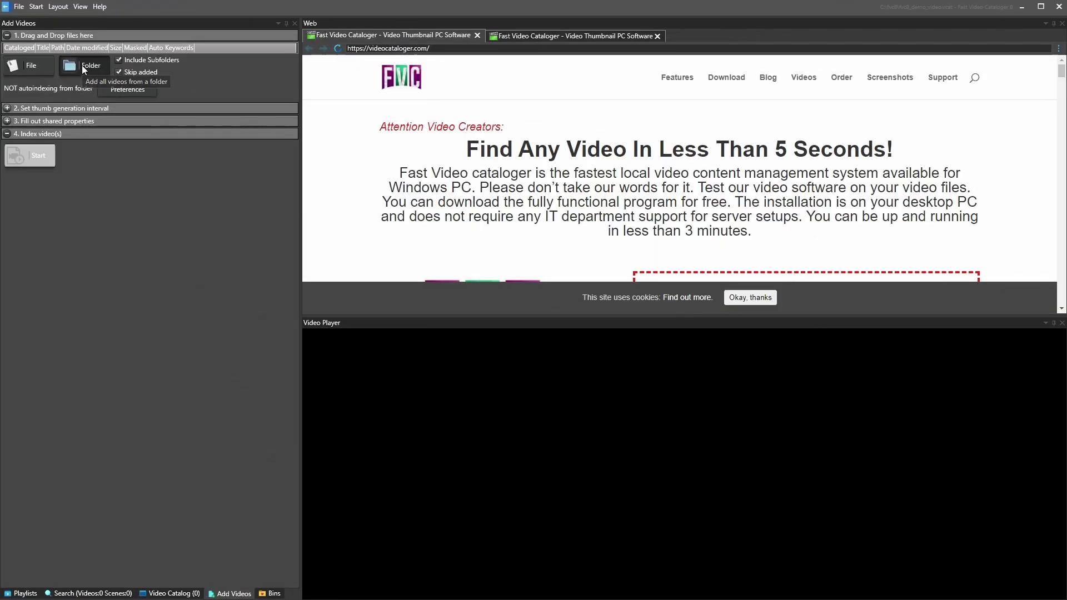
- Add the fvc8 videos folder as the source and start indexing its videos
click(82, 66)
double_click(524, 287)
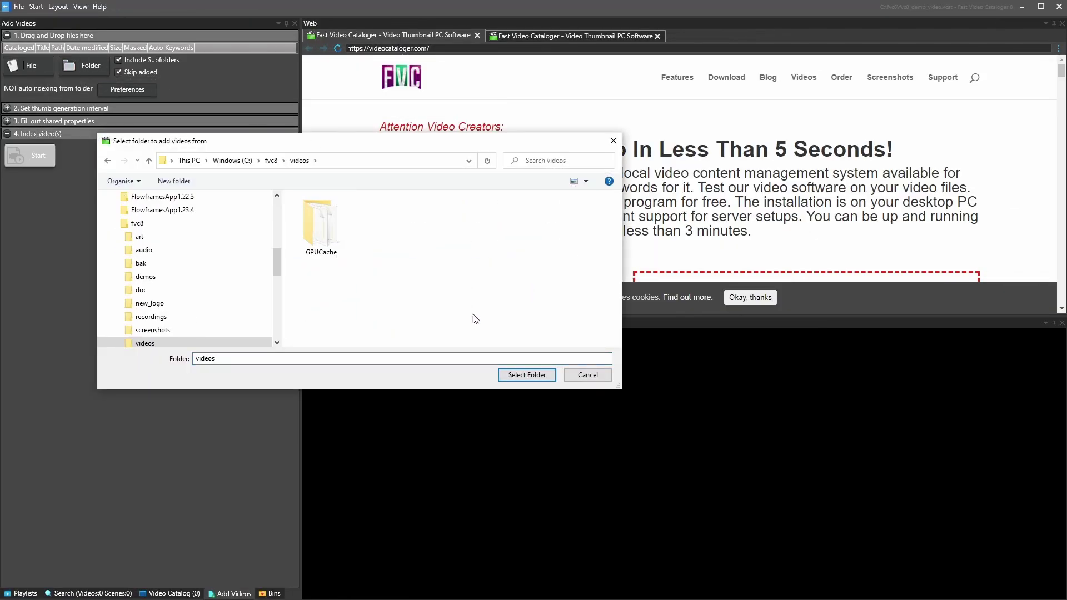
click(522, 374)
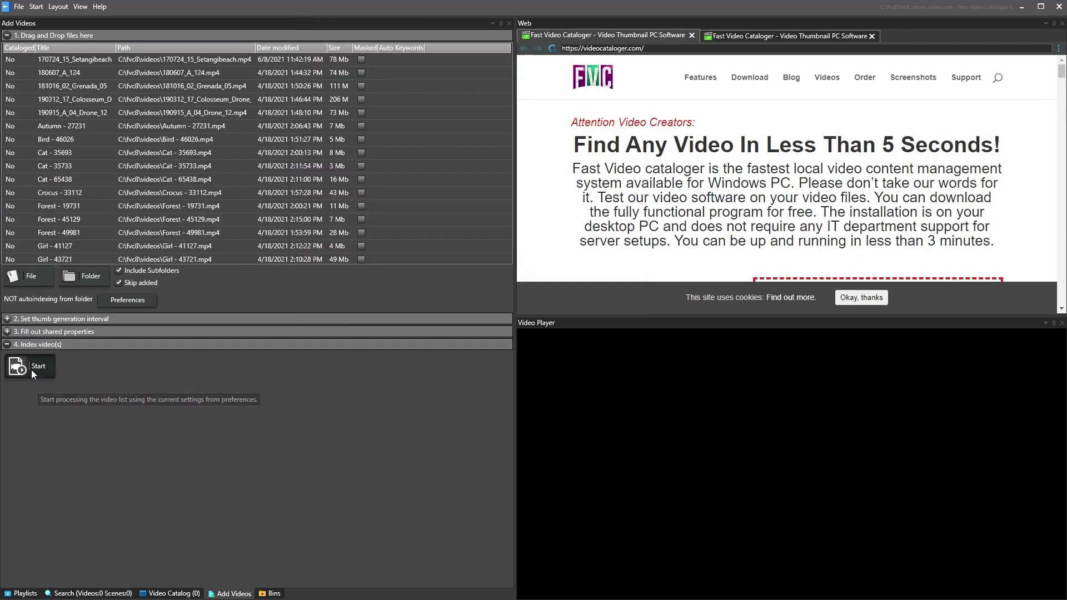
click(31, 369)
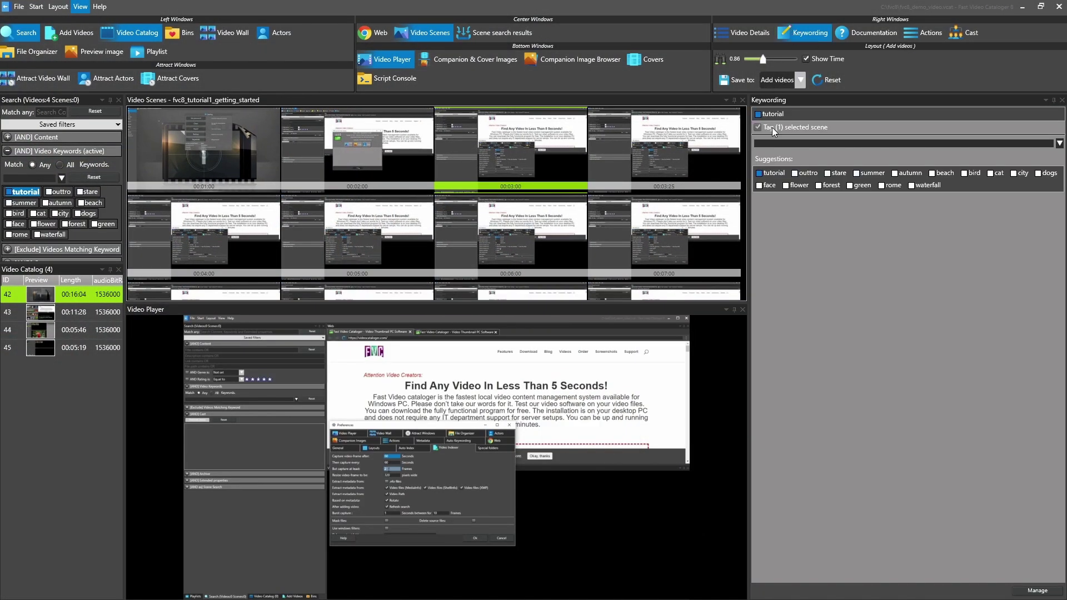
- Tag the current scene with the new keyword 'preferences'
click(773, 143)
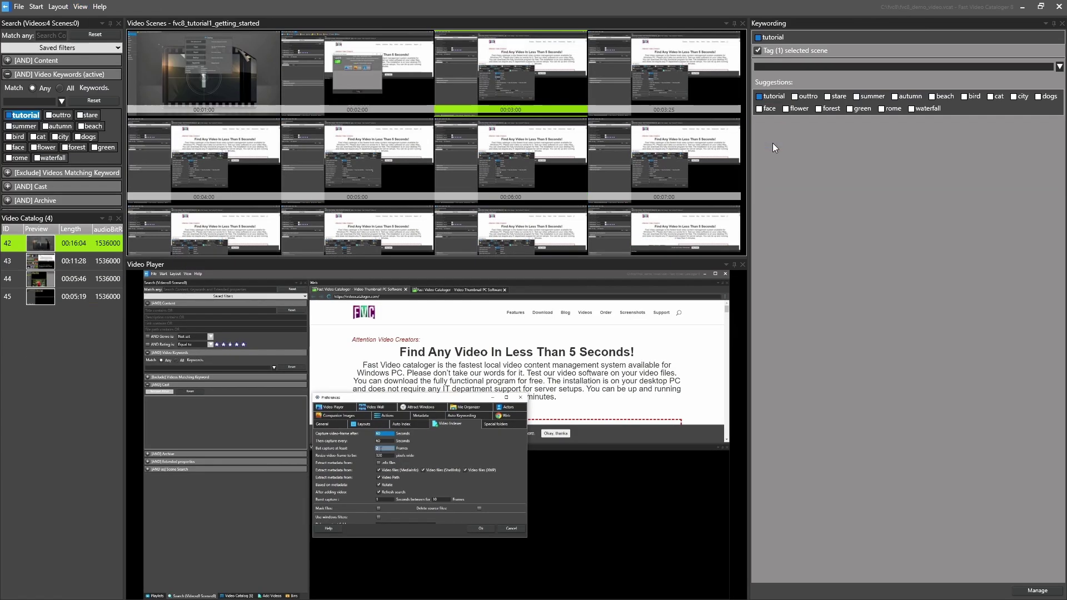
click(773, 67)
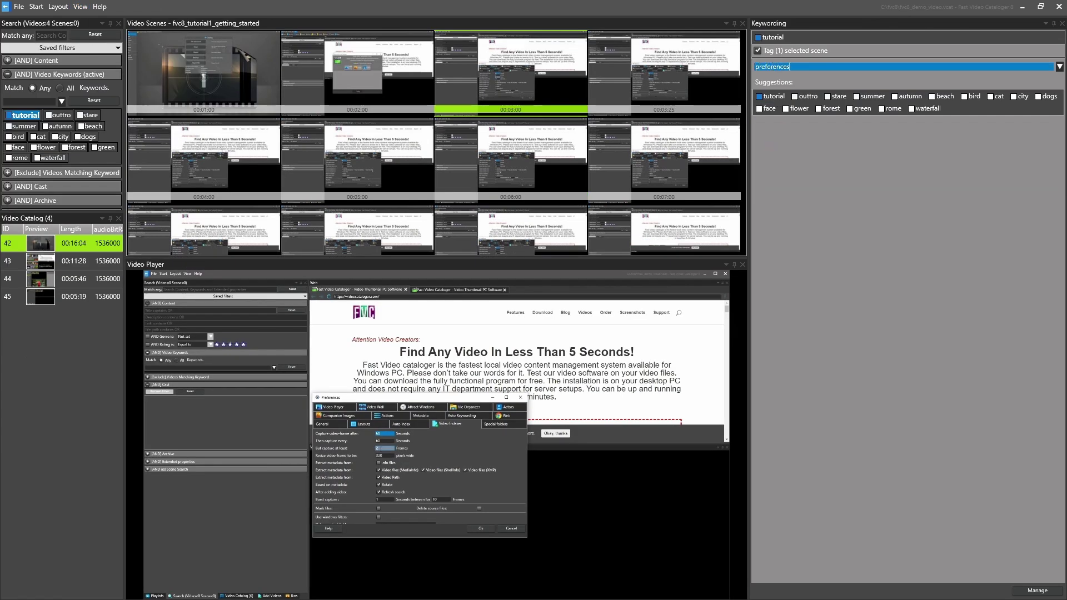
text(preferences)
key(Return)
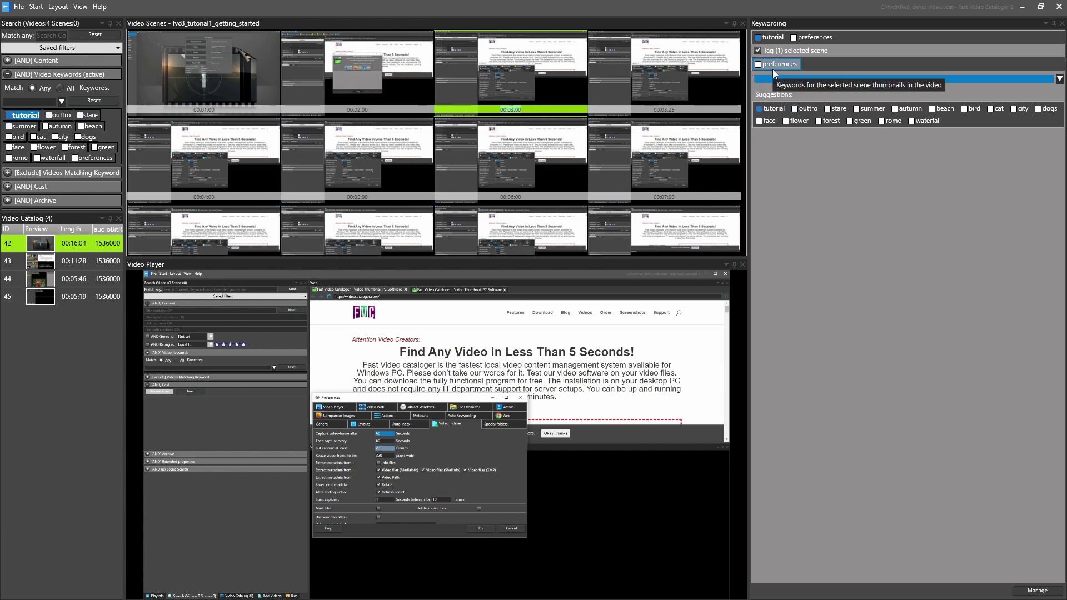
- Add a thumbnail at the playback time, then burst-capture frames after the 00:13:00 scene
mouse_move(535, 89)
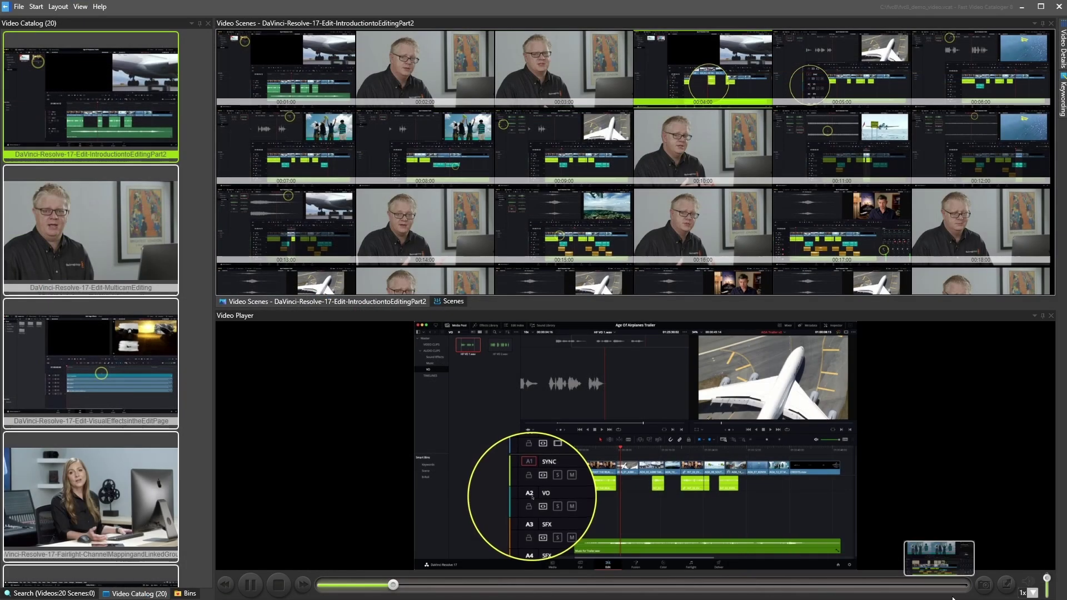
click(986, 586)
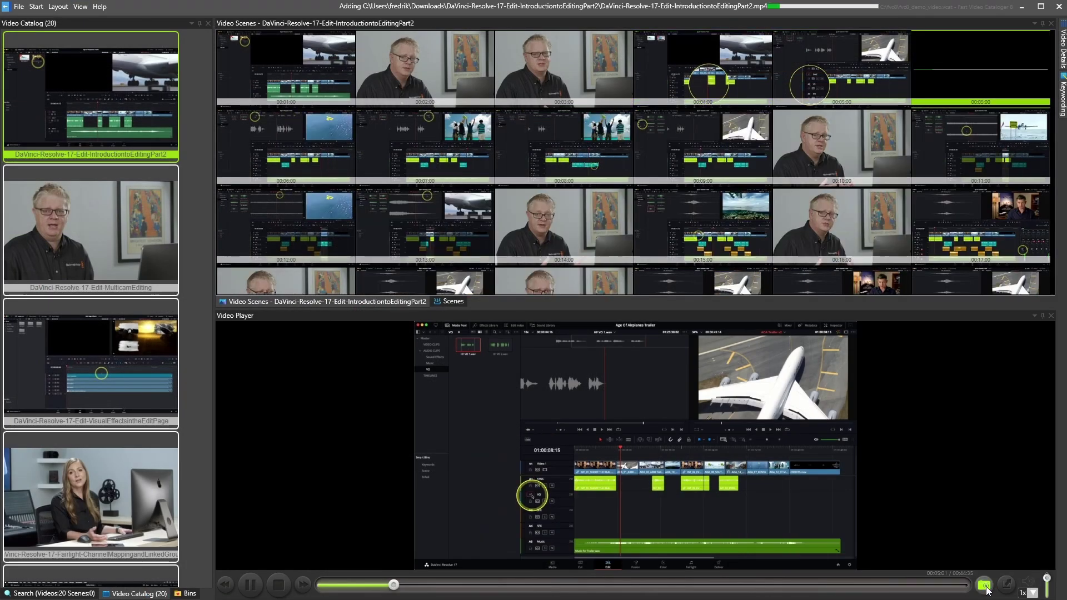
click(250, 584)
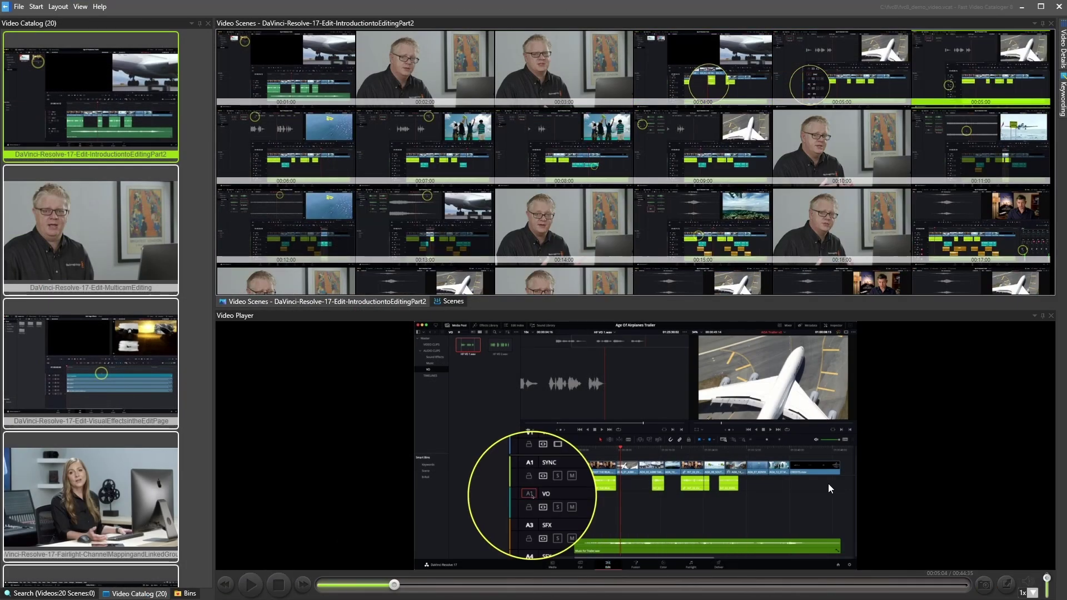
click(442, 222)
right_click(442, 221)
click(501, 297)
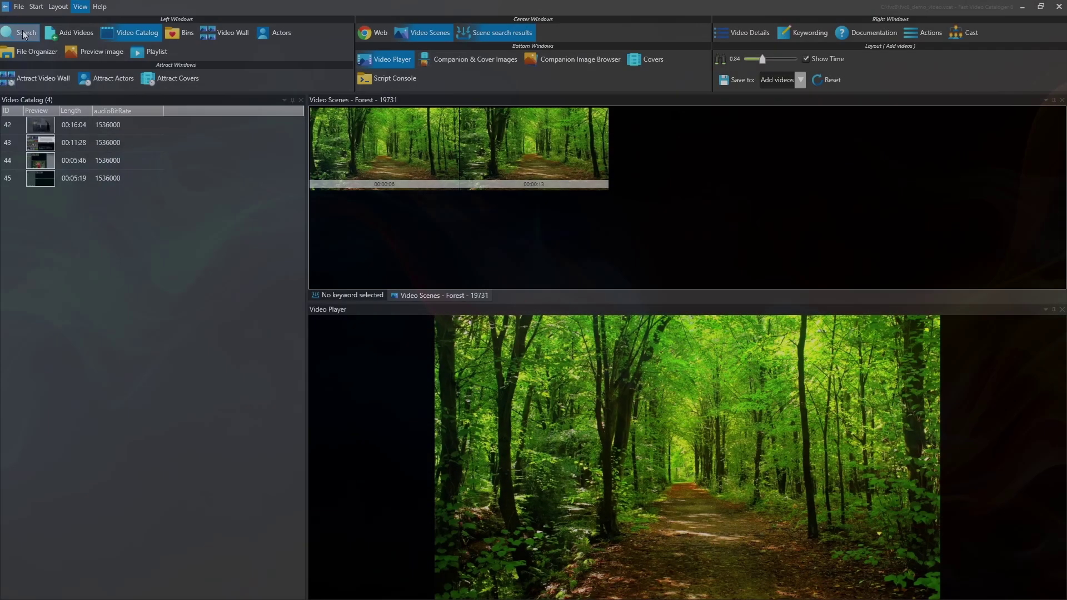
- Cycle through the Add actors, View catalog, View files, Layout5 and Layout6 layouts, ending on Add videos
click(23, 31)
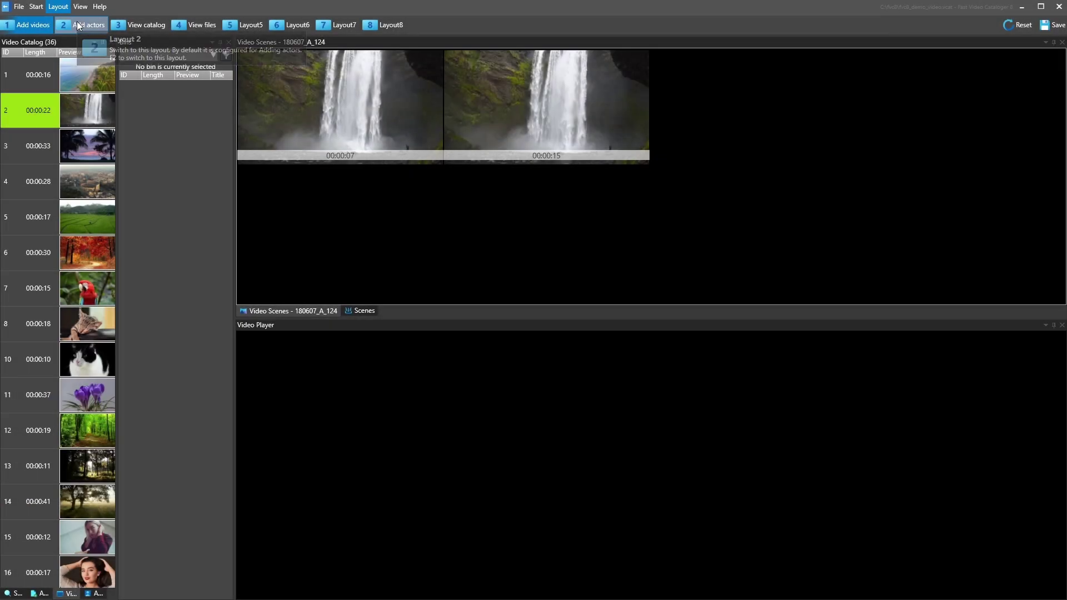
click(79, 26)
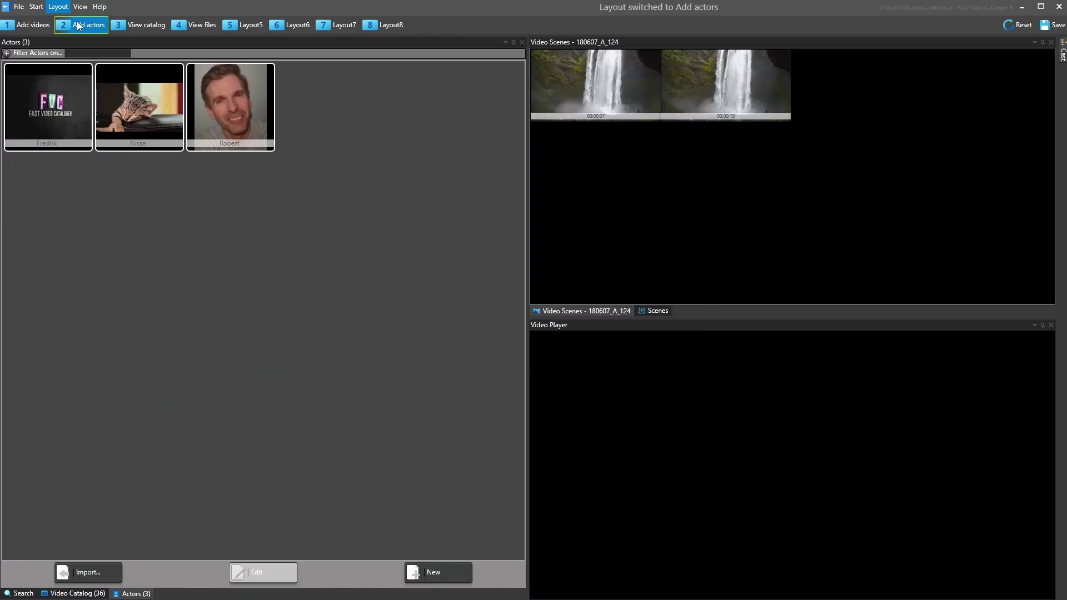
click(135, 22)
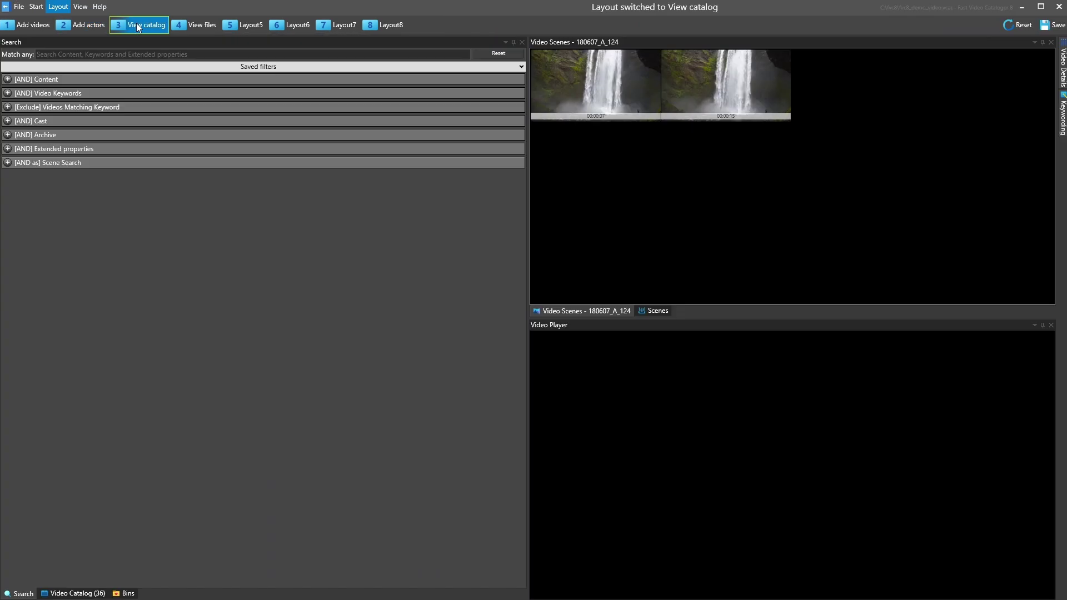
click(191, 26)
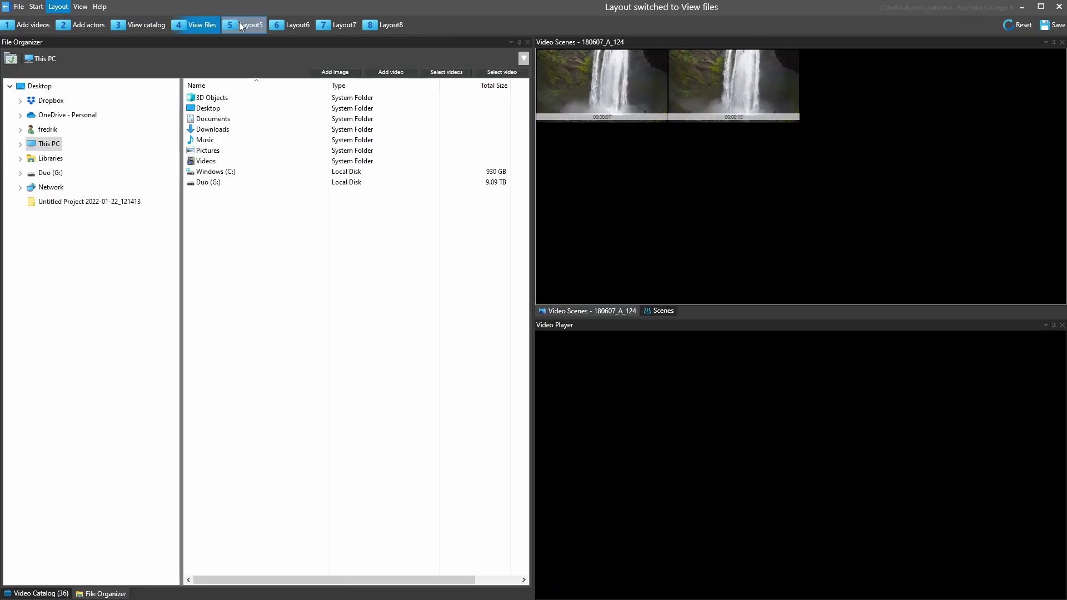
click(246, 25)
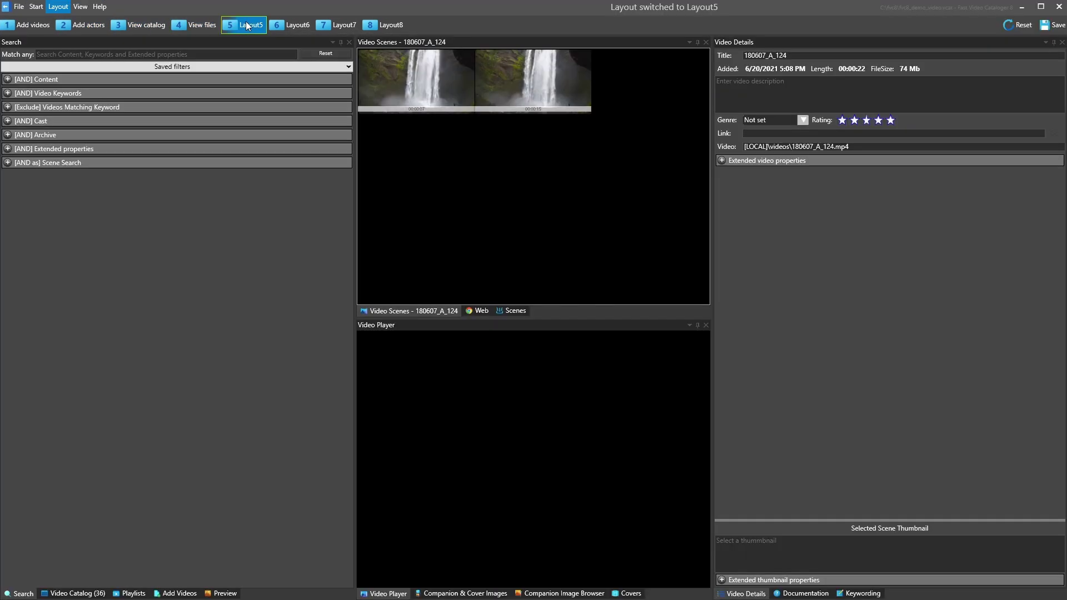
click(297, 25)
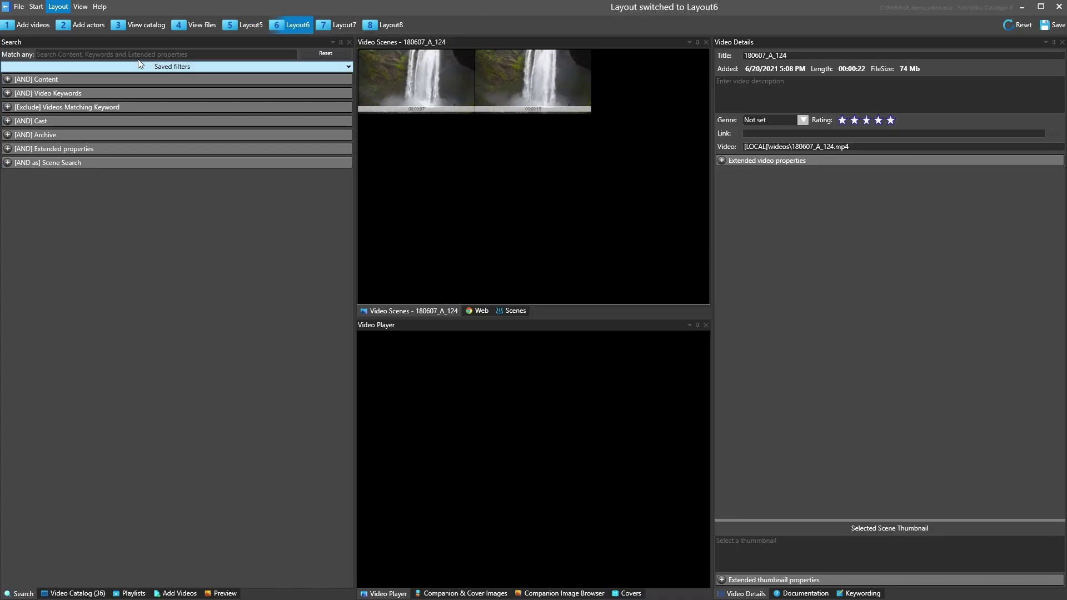
click(15, 25)
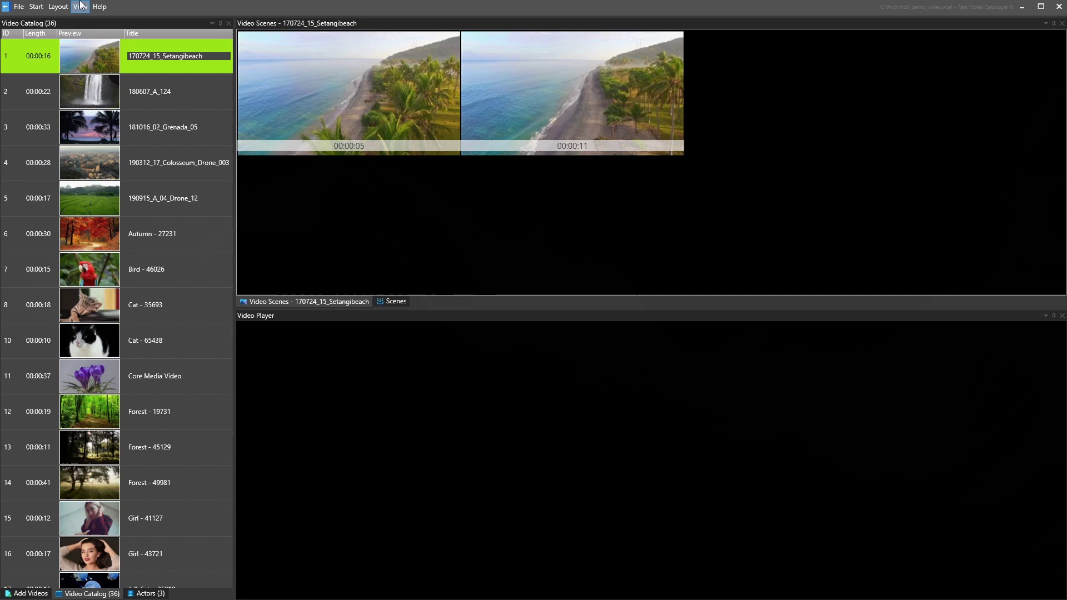
- Show the Bins panel and create a bin named 'my bin'
click(80, 6)
click(184, 33)
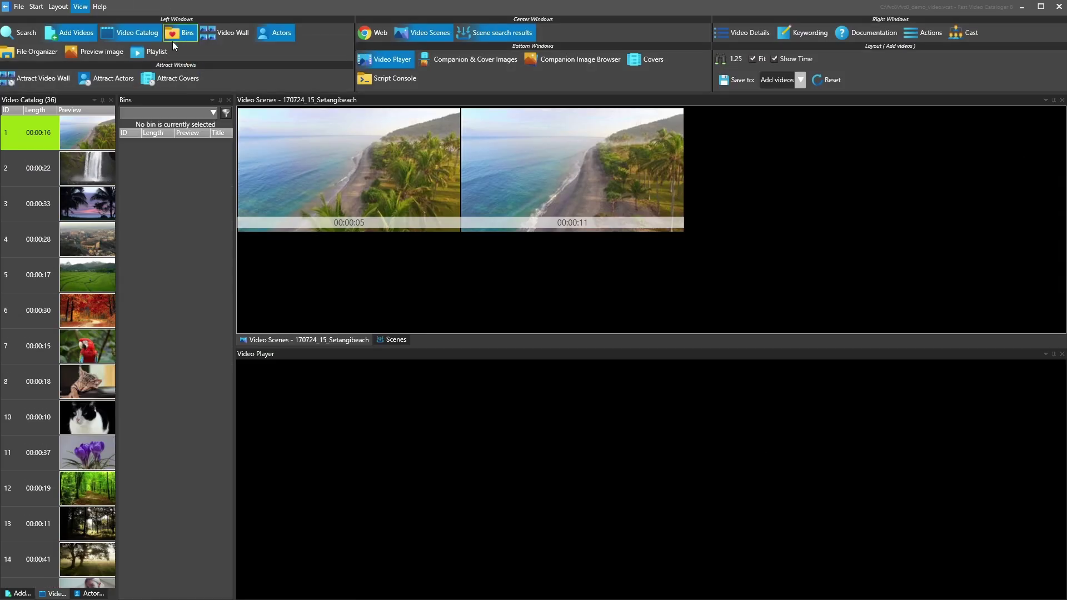
click(225, 114)
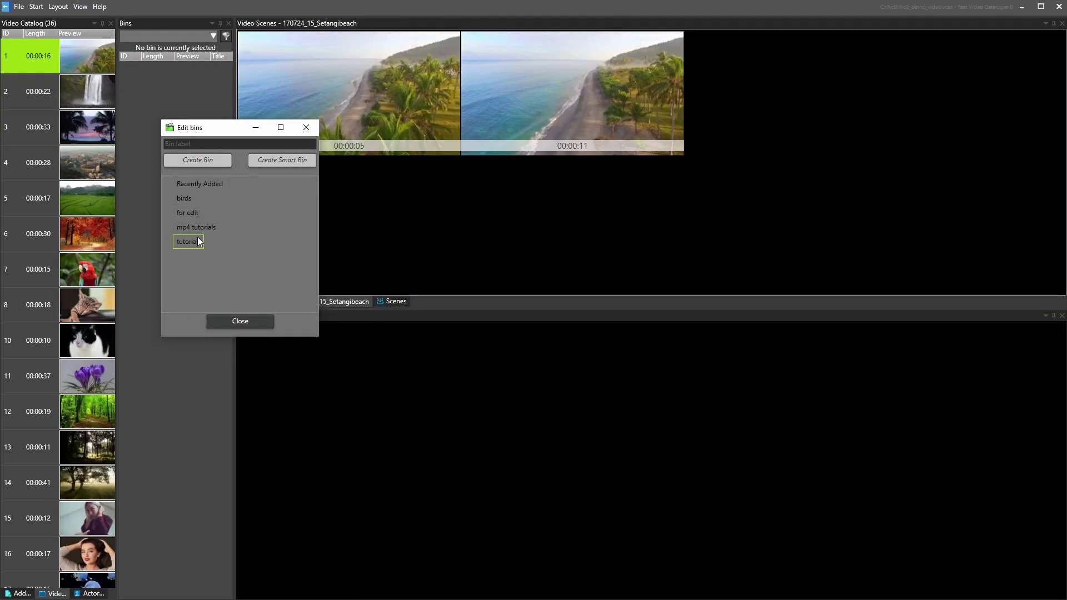
text(my bi)
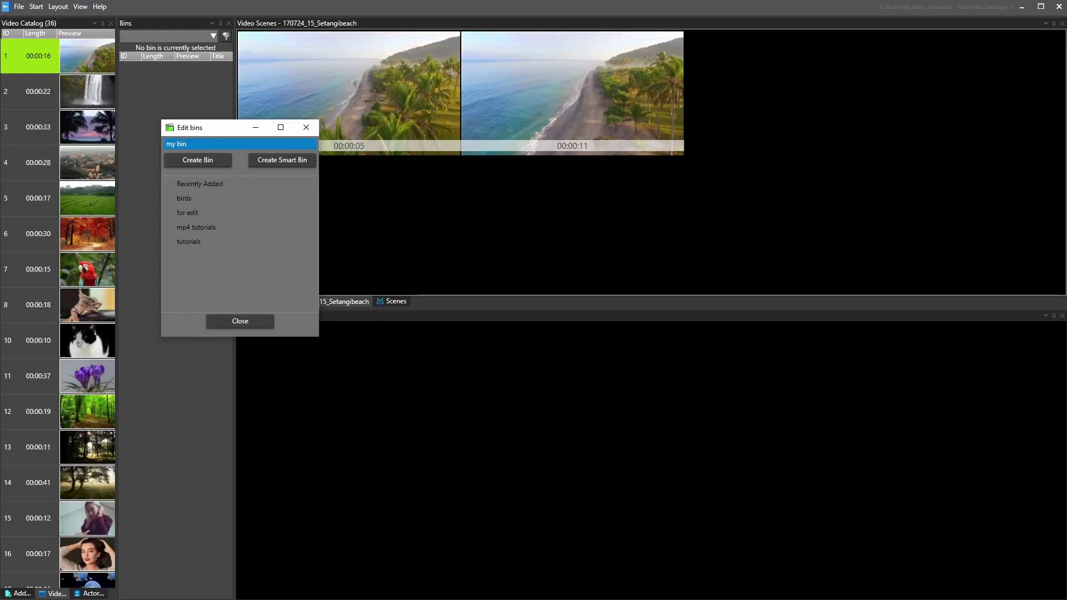
text(n)
click(204, 156)
click(242, 322)
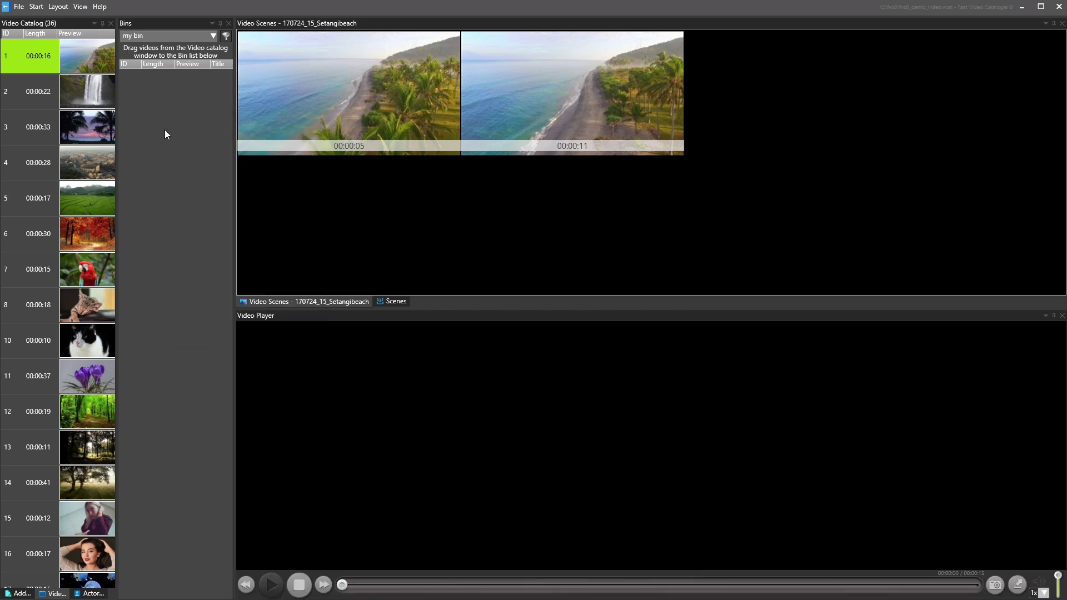
- Add videos 1, 2, 6 (Autumn) and 44 to my bin, then begin a bin named 'smart bin'
drag(78, 49, 152, 99)
drag(85, 91, 140, 116)
drag(50, 233, 175, 196)
click(53, 8)
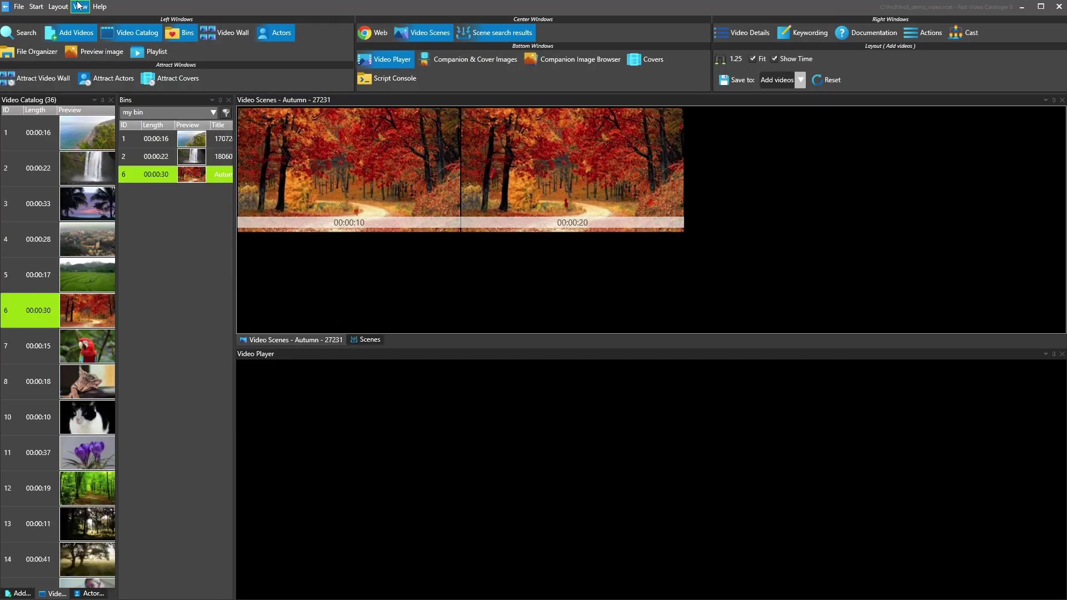
click(22, 32)
click(21, 198)
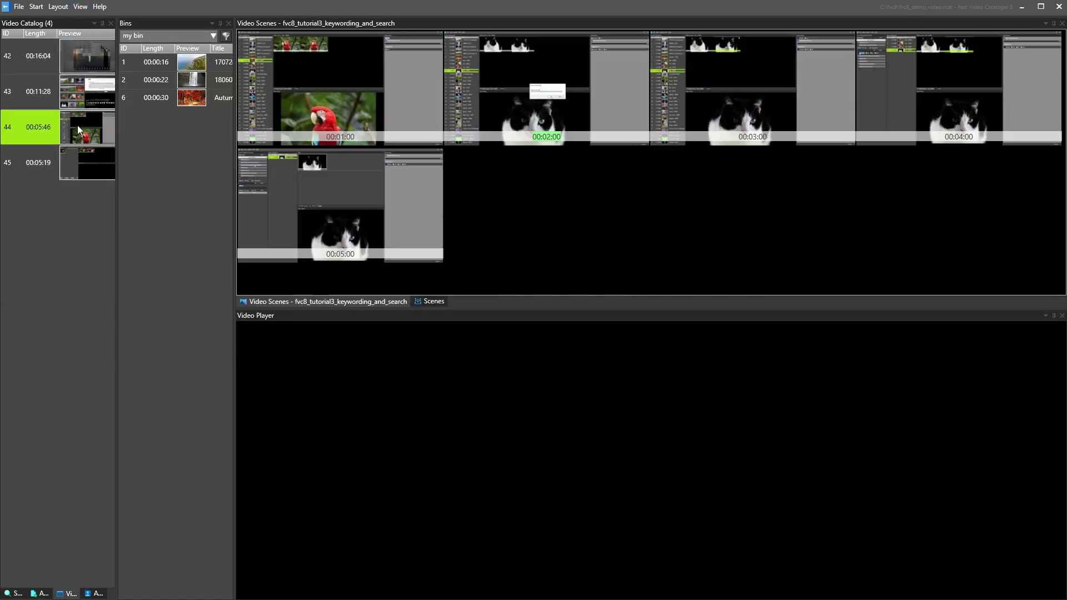
drag(78, 125, 155, 137)
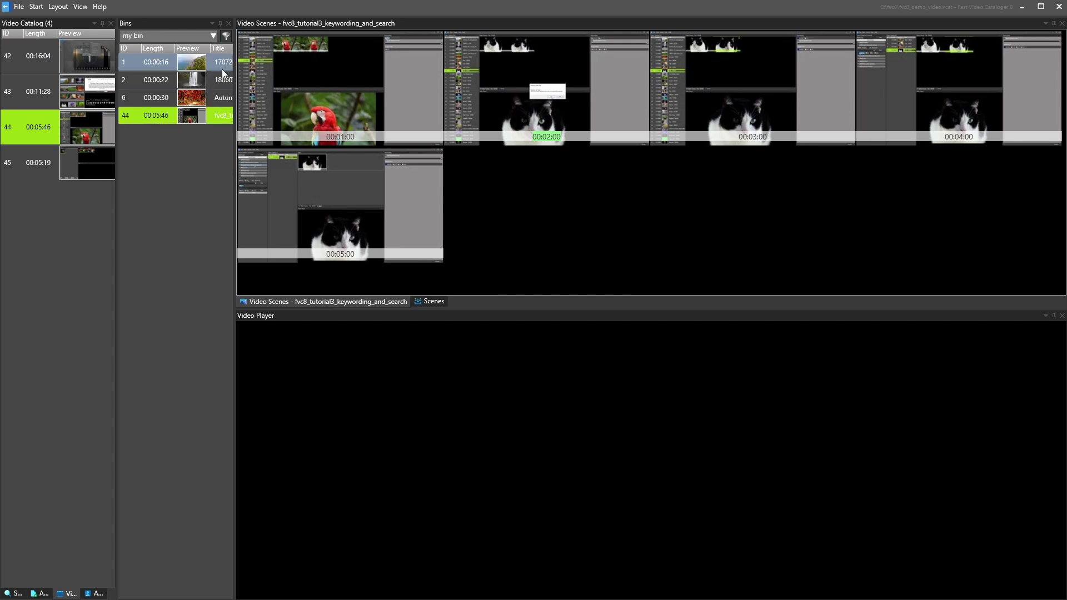
click(226, 36)
text(smart bin)
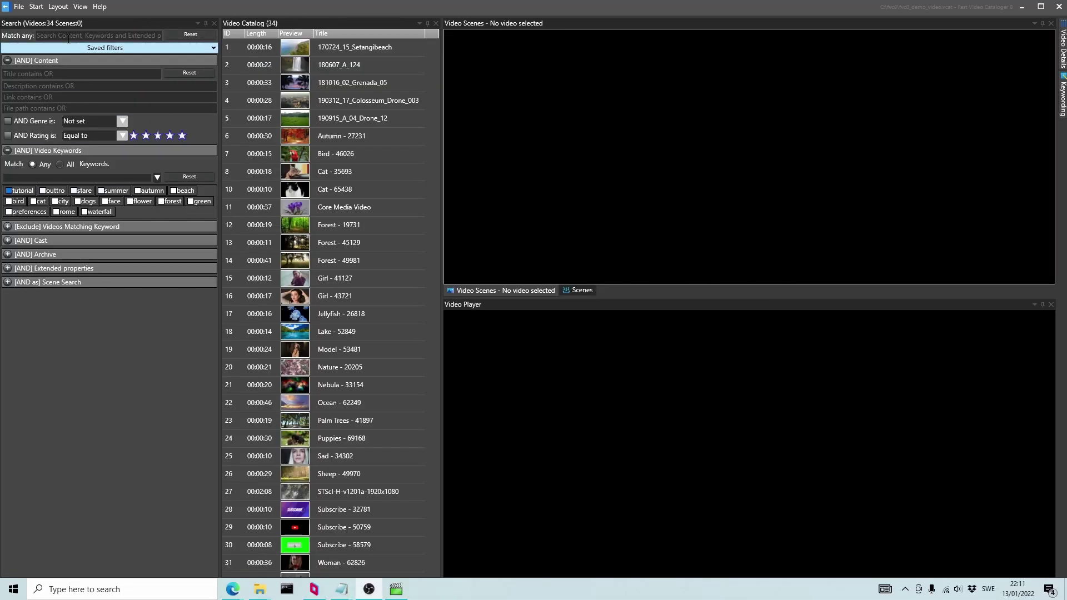
- Show the Playlists panel as a side list and select the import demo playlist
click(80, 6)
click(152, 51)
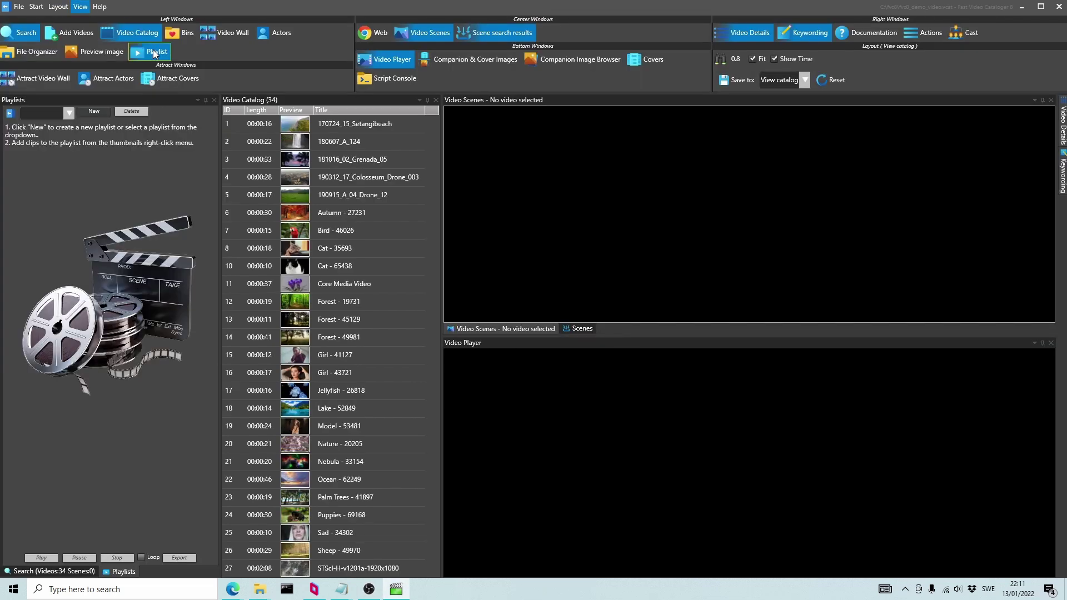
click(138, 154)
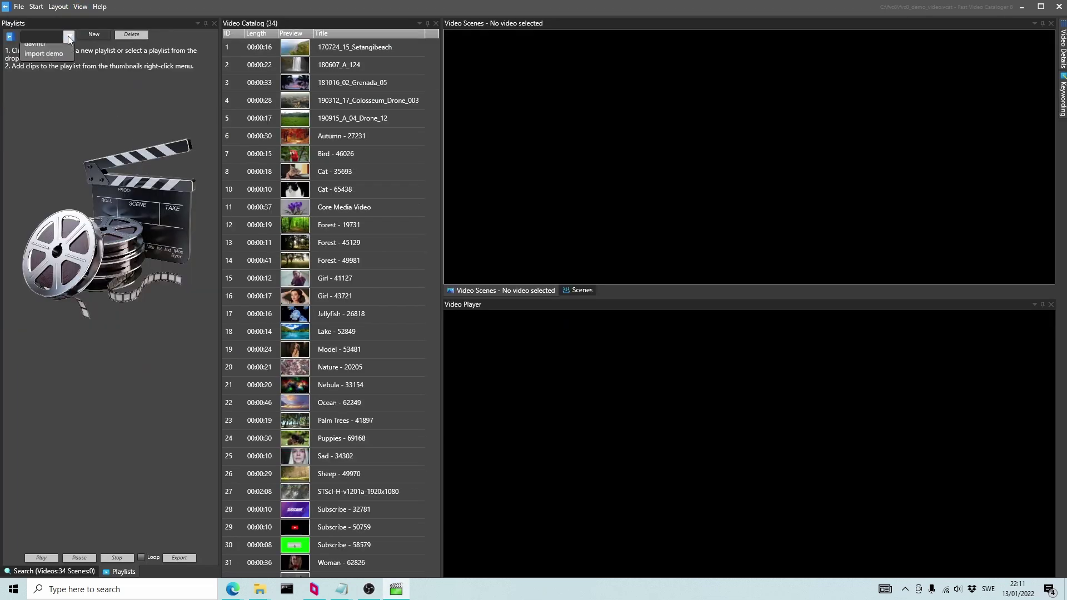
click(10, 36)
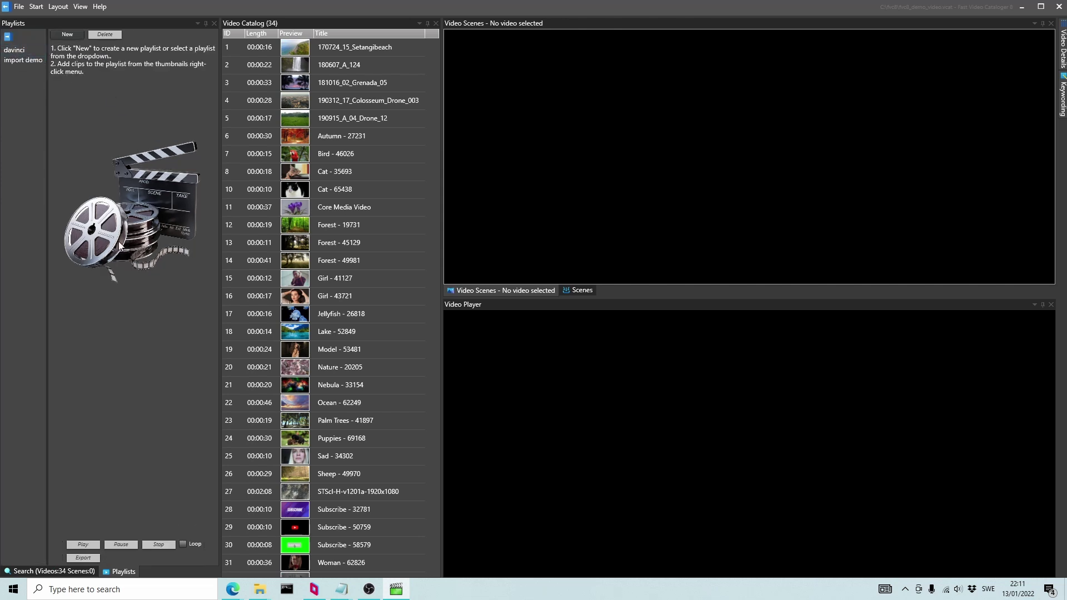
click(34, 60)
click(22, 52)
click(21, 59)
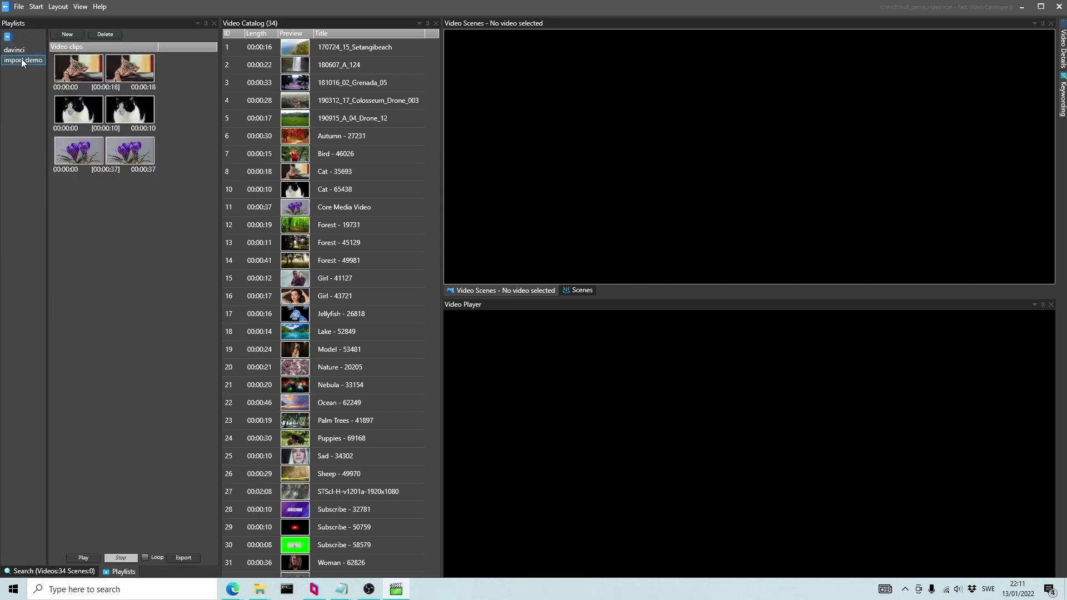
- Add a cat video, Bird - 46026 and 180607_A_124 to the import demo playlist
double_click(294, 172)
drag(295, 155, 98, 221)
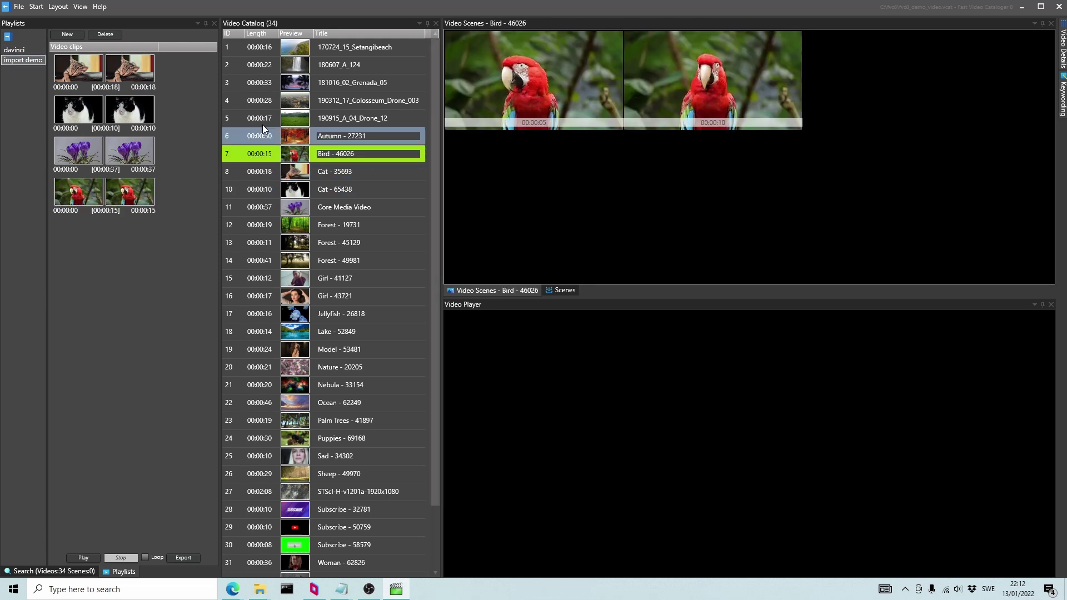
drag(294, 68, 118, 248)
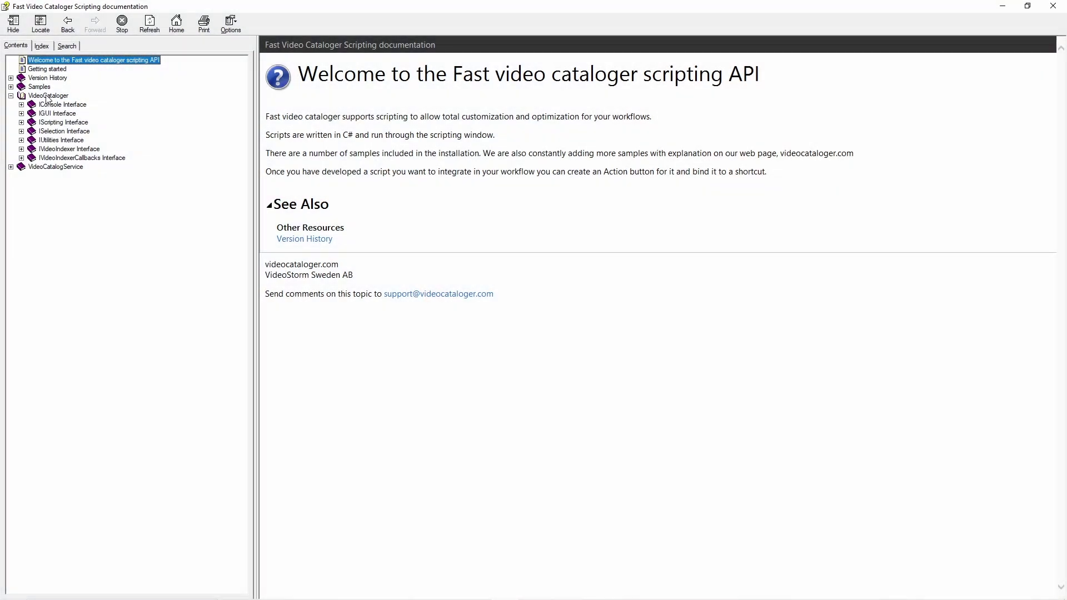
- Navigate from VideoCataloger via IScripting to the IVideoCatalogService Interface page and scroll its methods
click(47, 96)
click(356, 234)
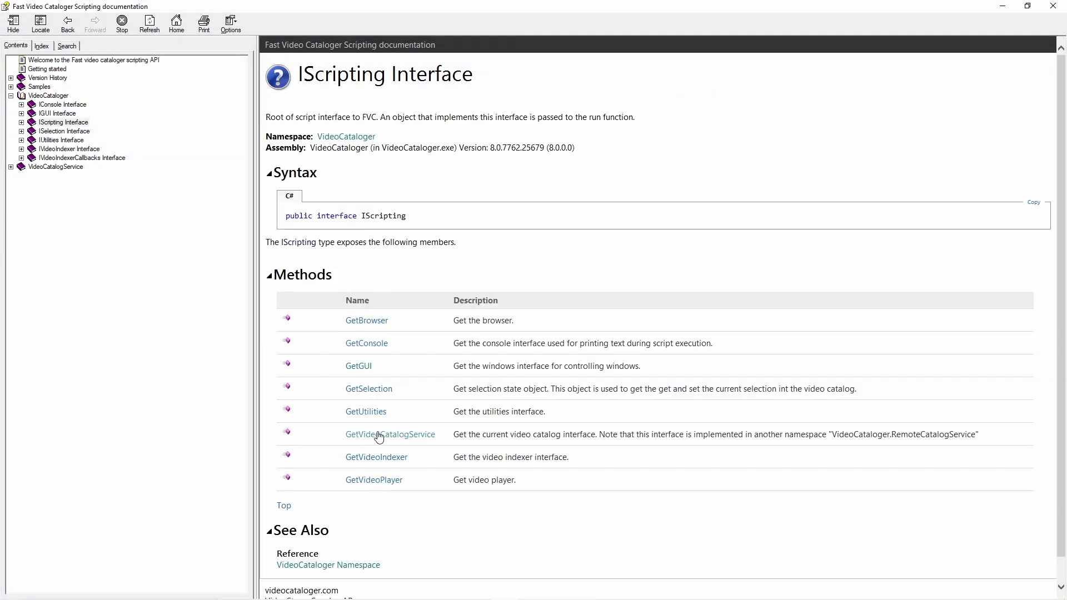
click(10, 166)
click(73, 247)
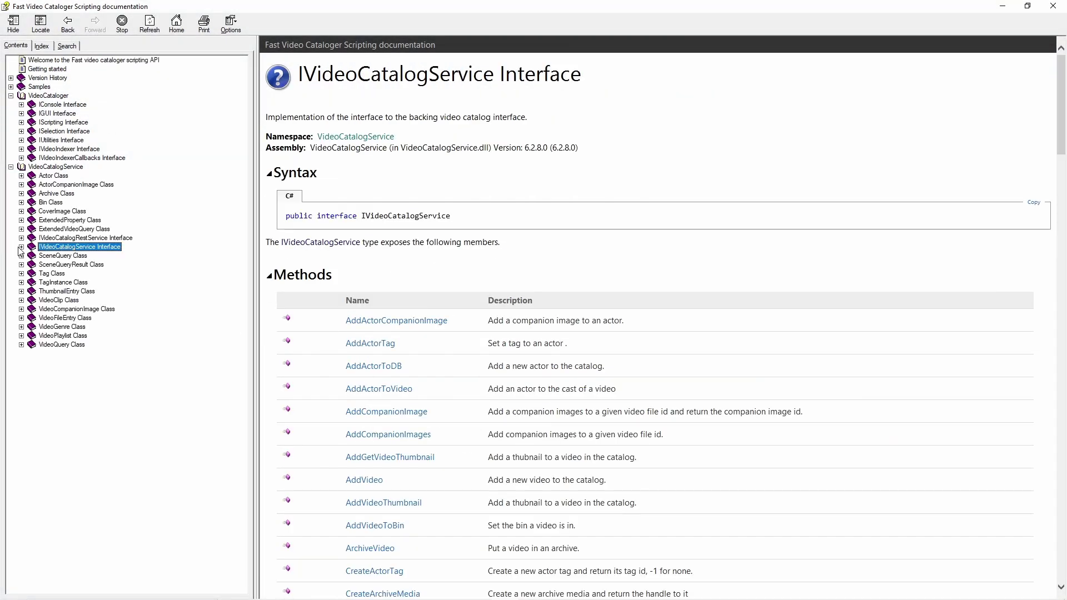
scroll(640, 333, down, 20)
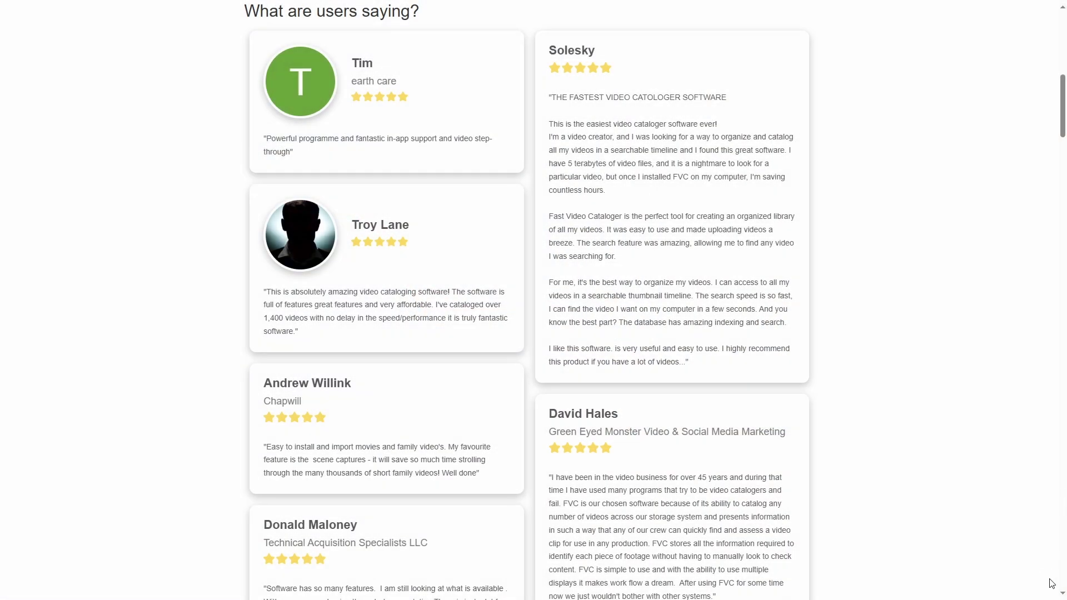
scroll(528, 300, down, 12)
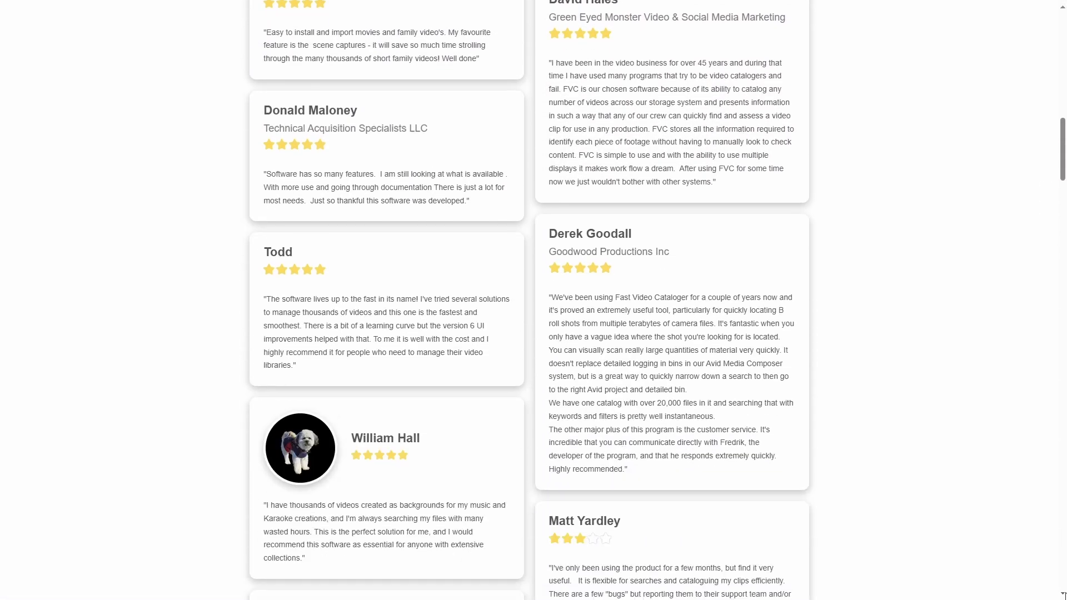
scroll(528, 300, down, 15)
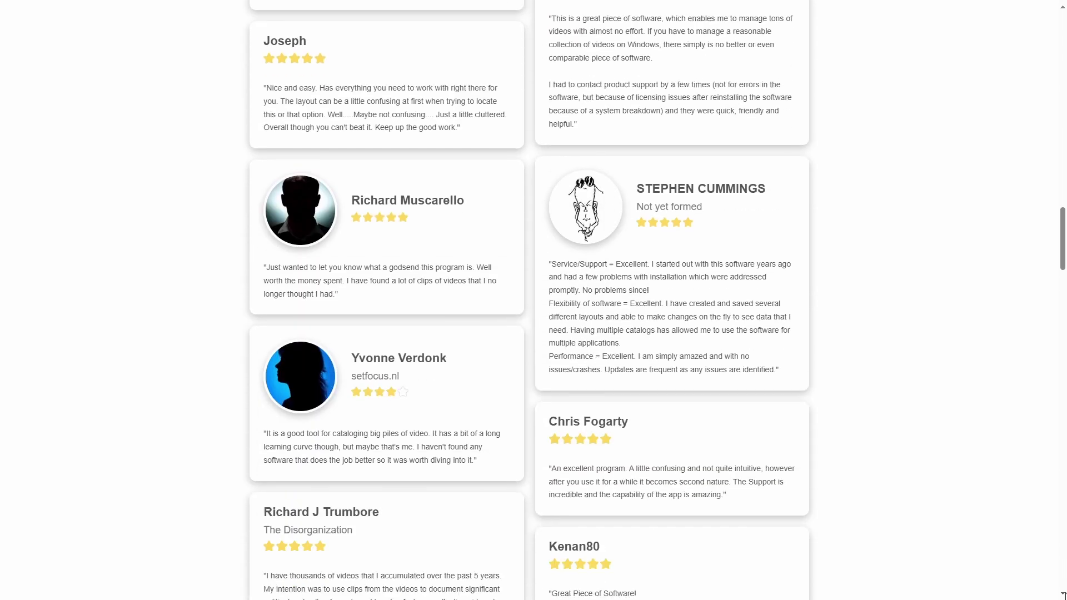